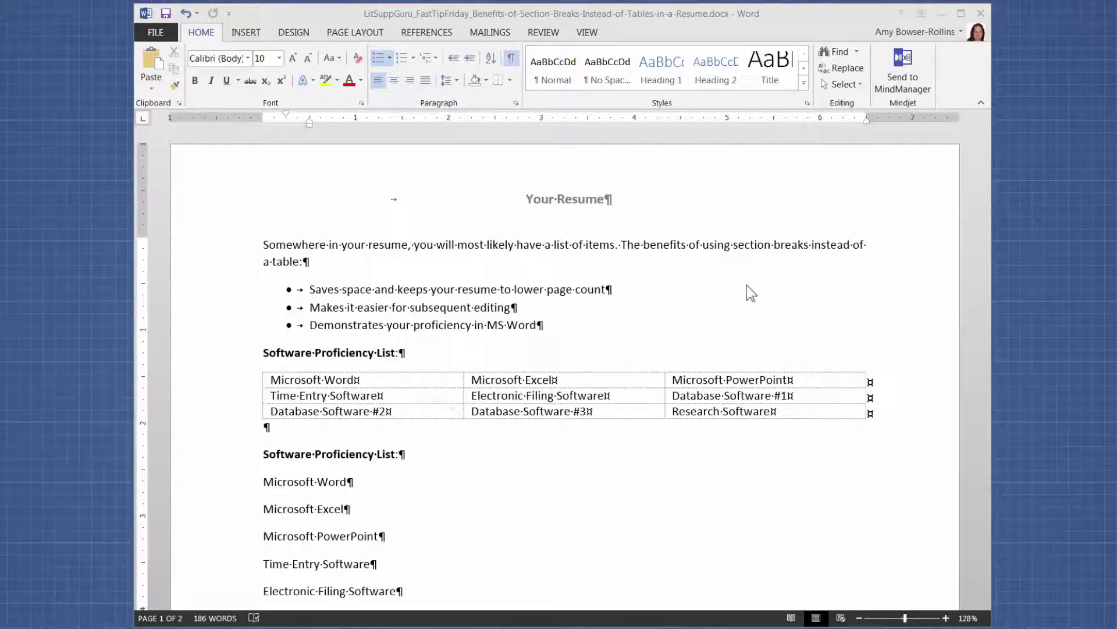
# Scroll to the one-per-line software list, put the cursor after Research Software, and toggle formatting marks.
pyautogui.click(652, 303)
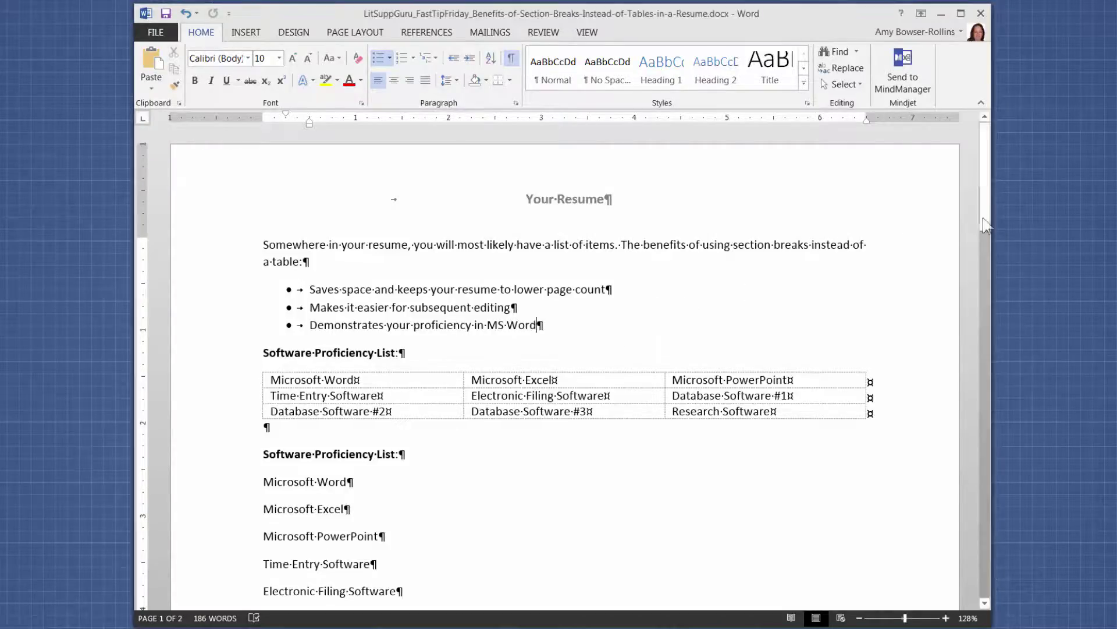
pyautogui.moveTo(986, 224); pyautogui.dragTo(986, 255)
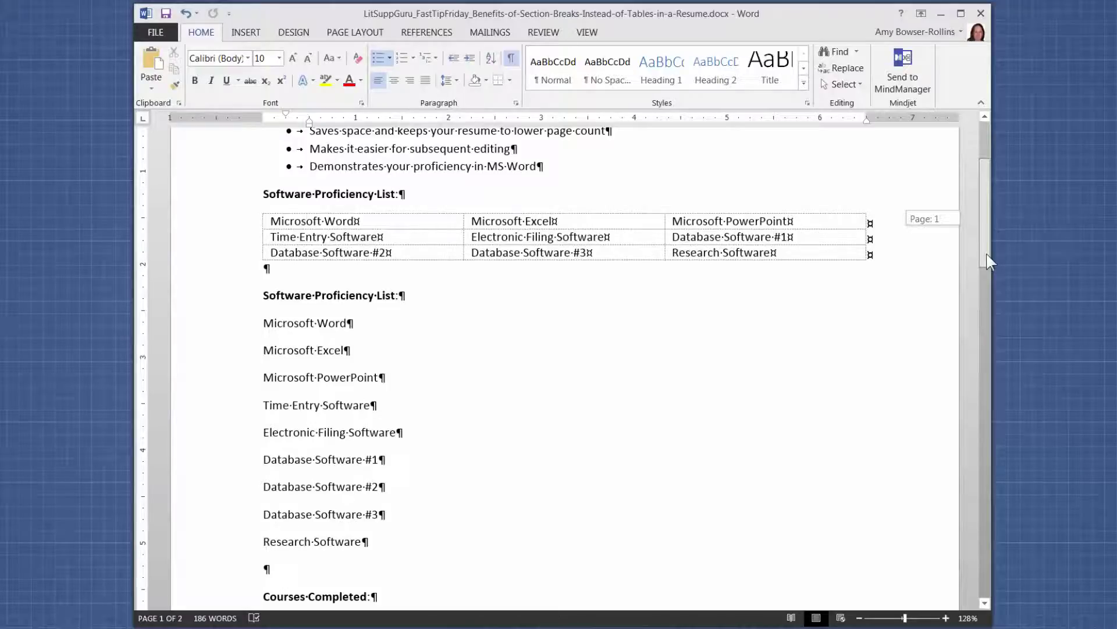
pyautogui.moveTo(986, 255); pyautogui.dragTo(986, 254)
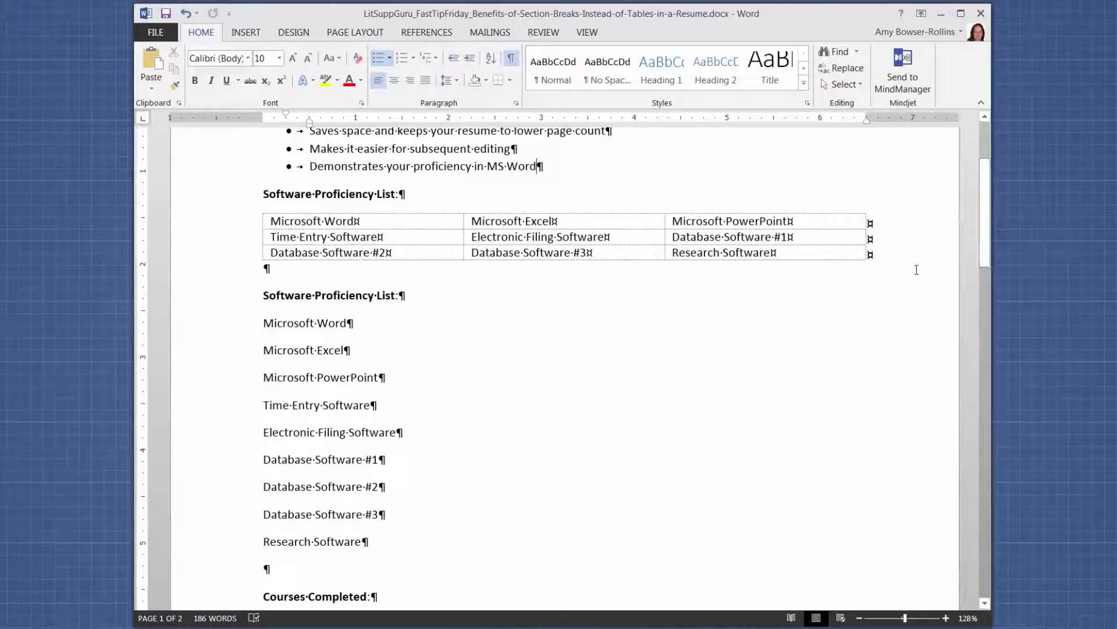
pyautogui.click(362, 542)
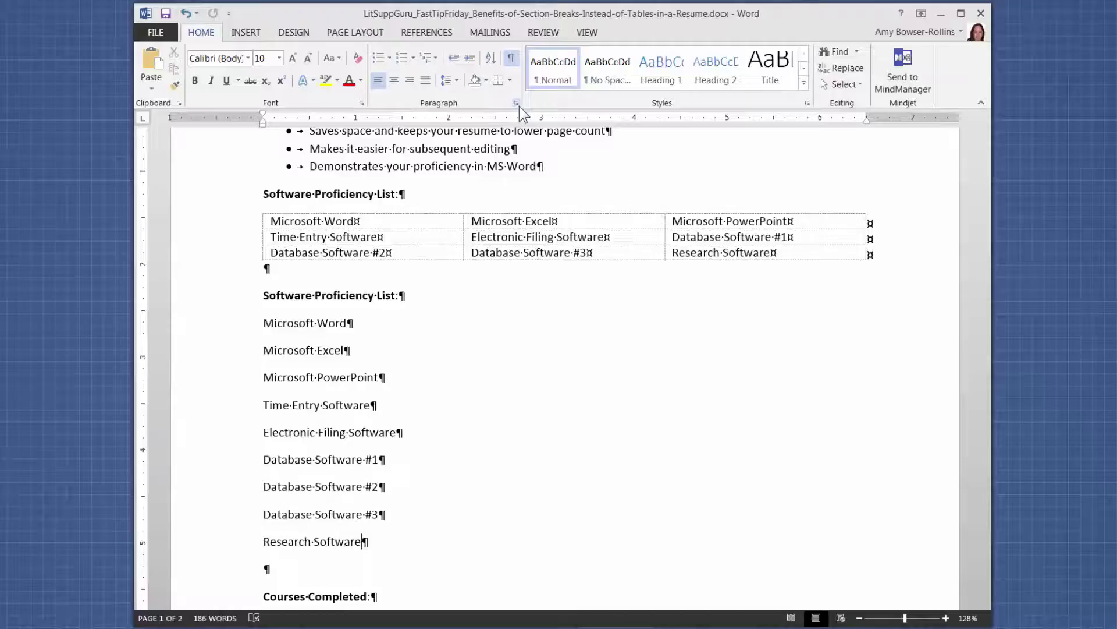
pyautogui.click(512, 61)
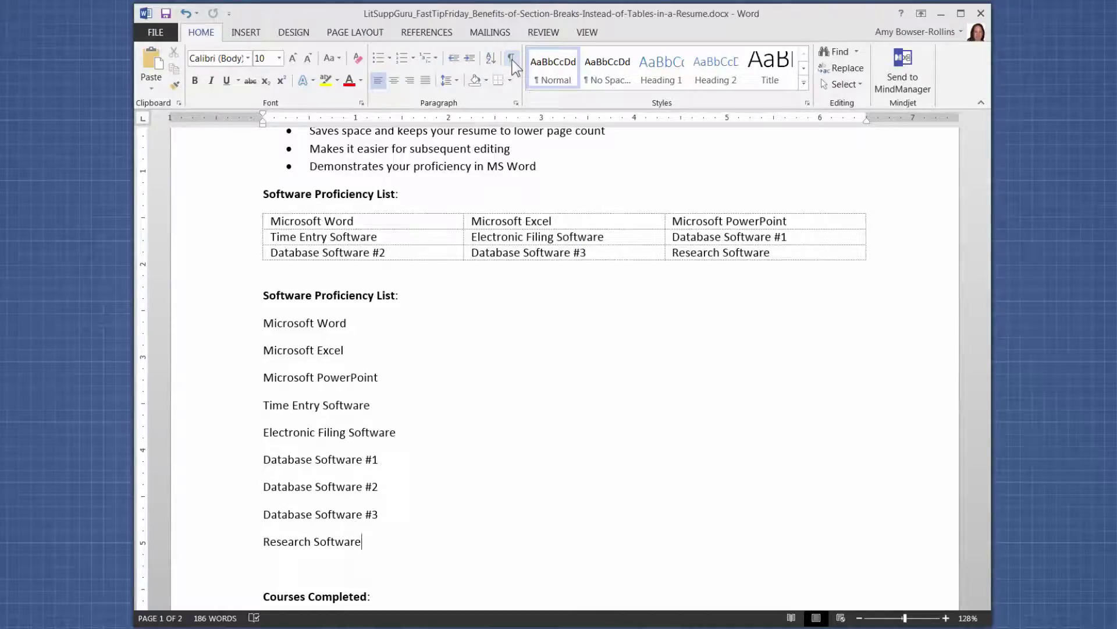
pyautogui.click(512, 61)
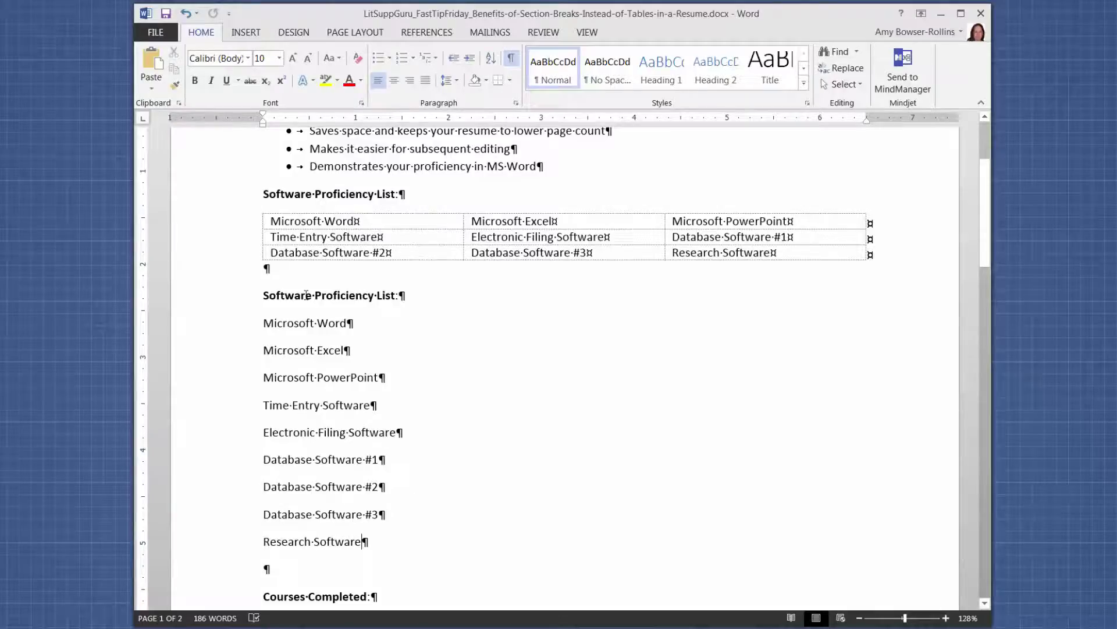
# Insert continuous section breaks after Research Software and just before Microsoft Word.
pyautogui.click(371, 29)
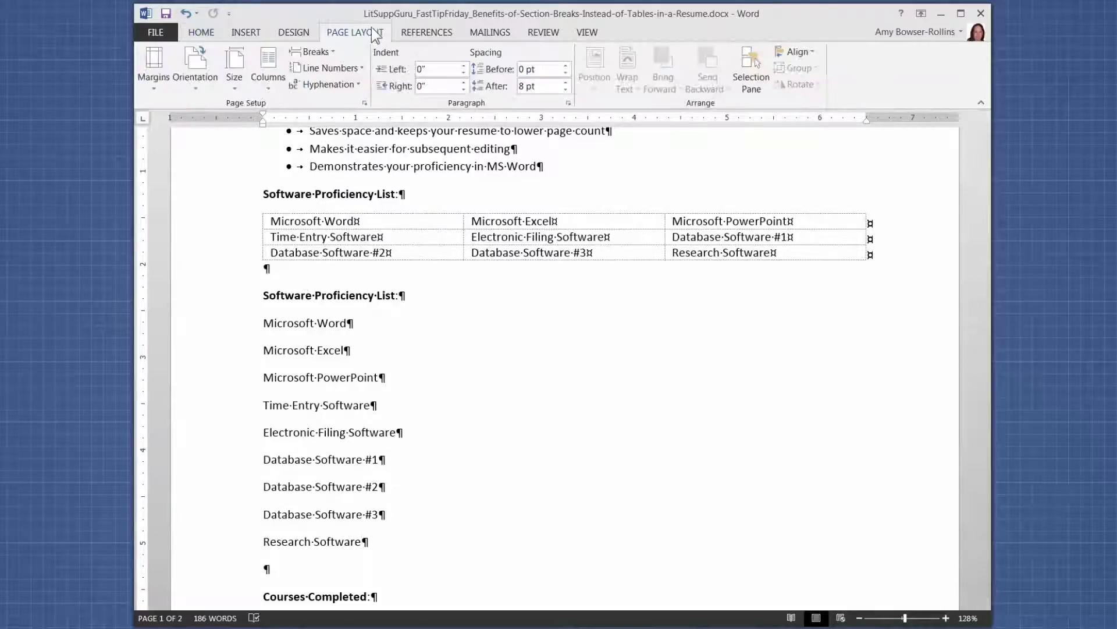
pyautogui.click(321, 53)
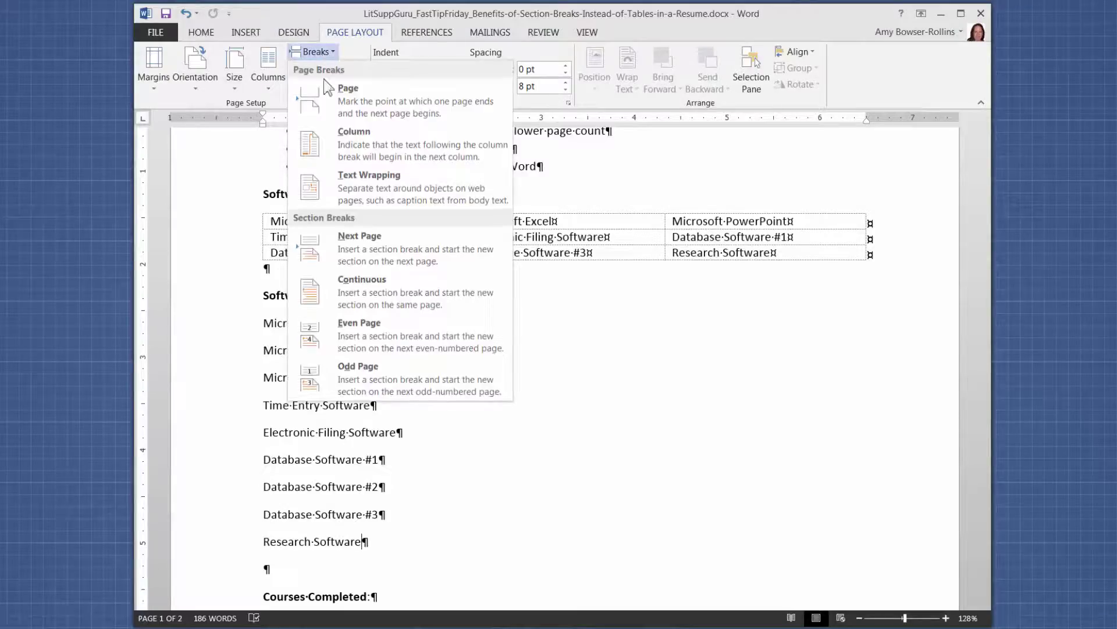
pyautogui.click(389, 294)
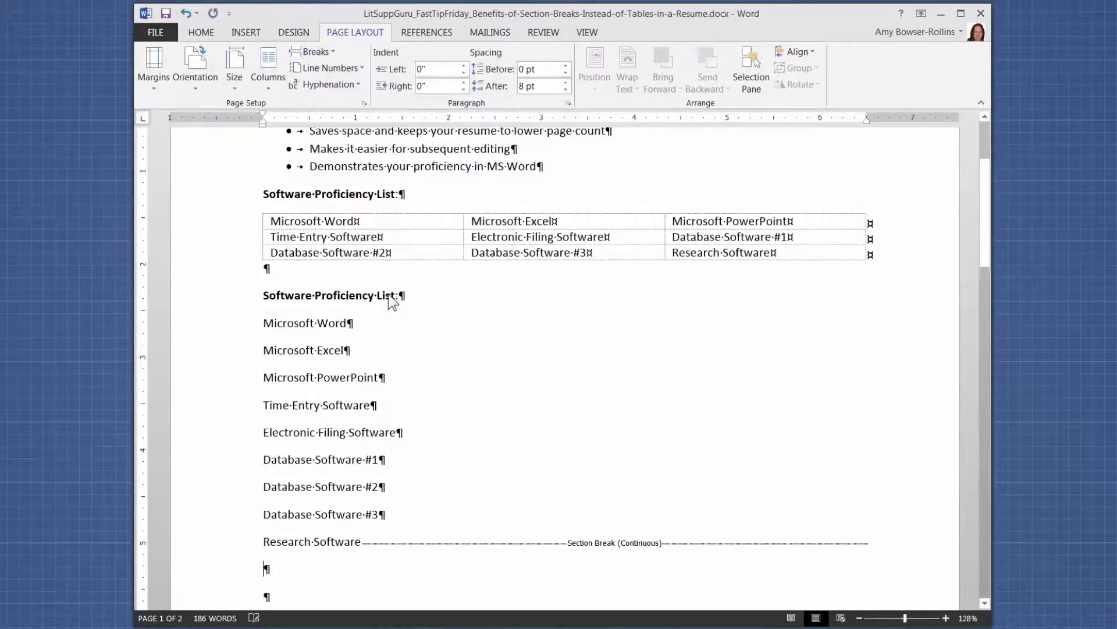
pyautogui.click(264, 323)
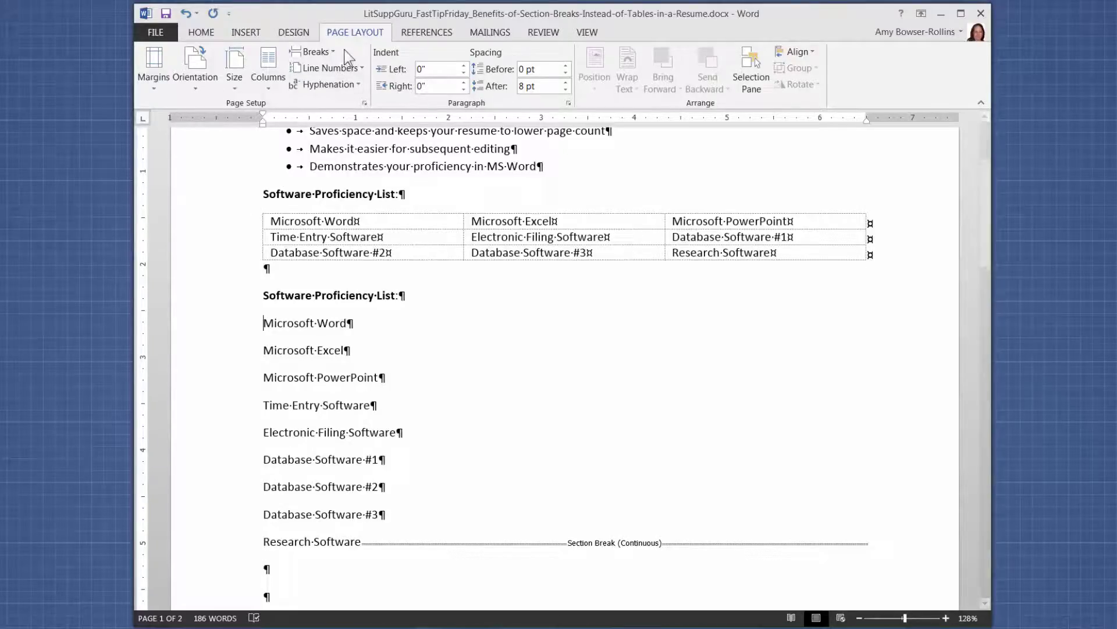
pyautogui.click(315, 51)
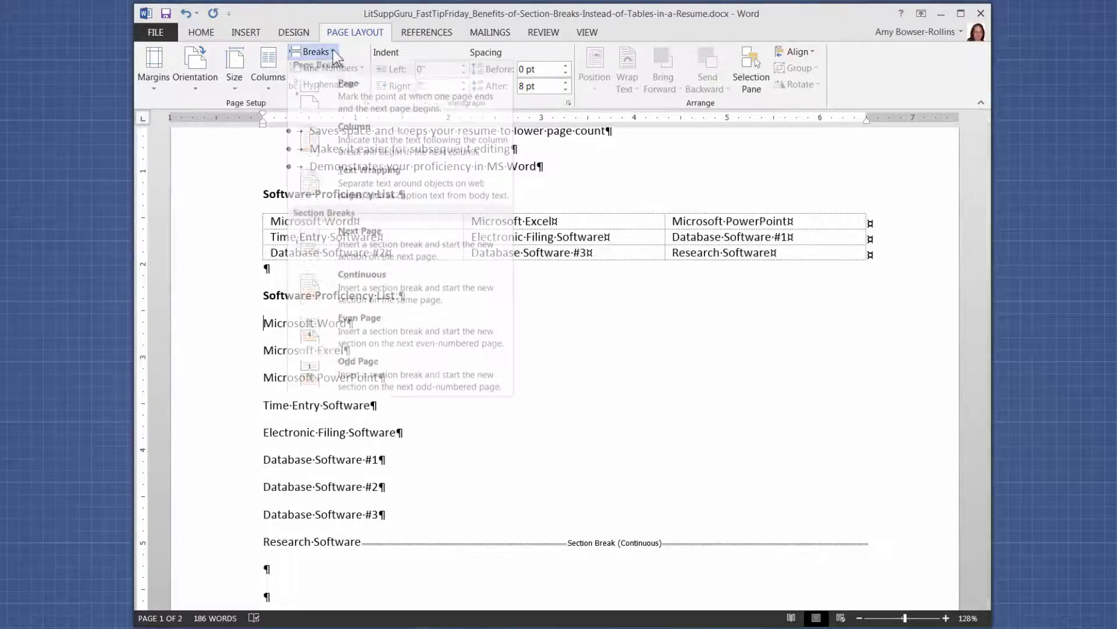
pyautogui.click(346, 297)
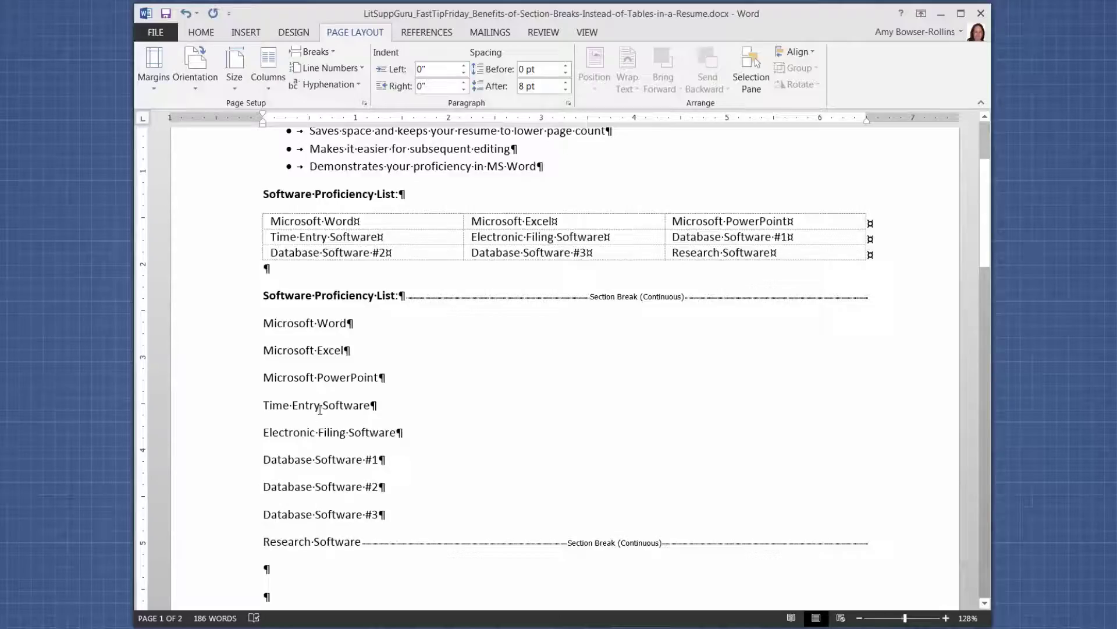
# Set the software list section to two columns.
pyautogui.click(315, 384)
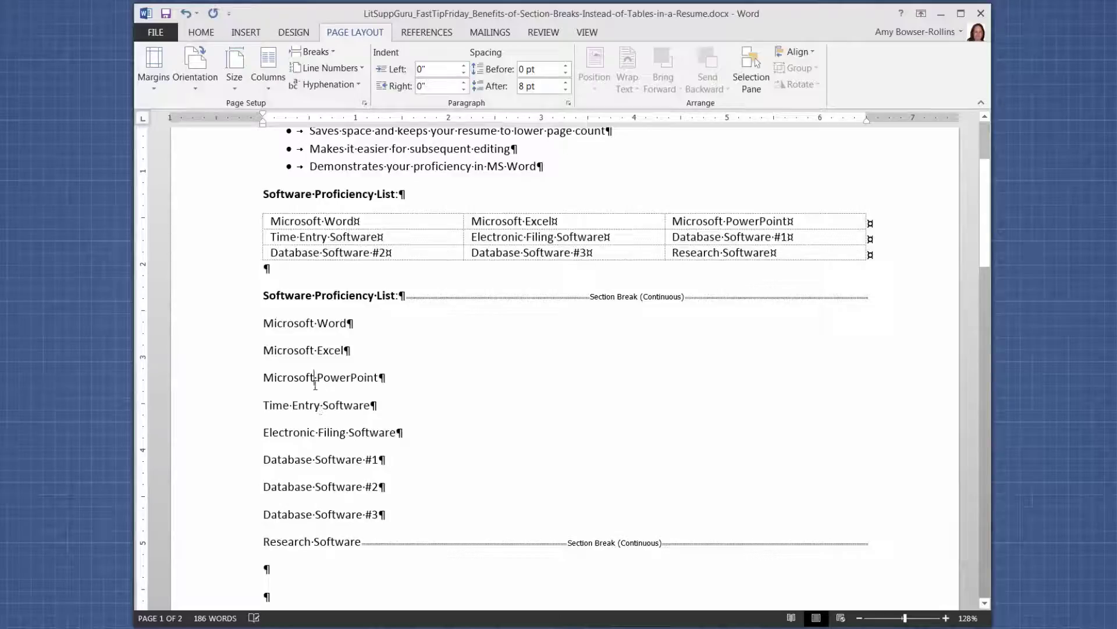
pyautogui.click(271, 76)
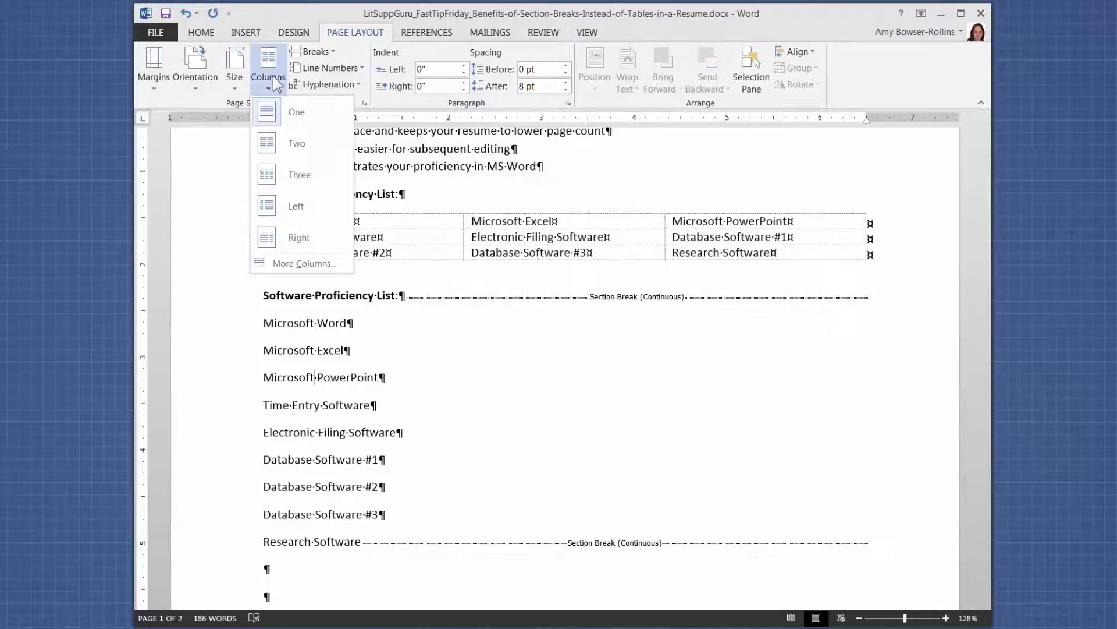
pyautogui.click(278, 144)
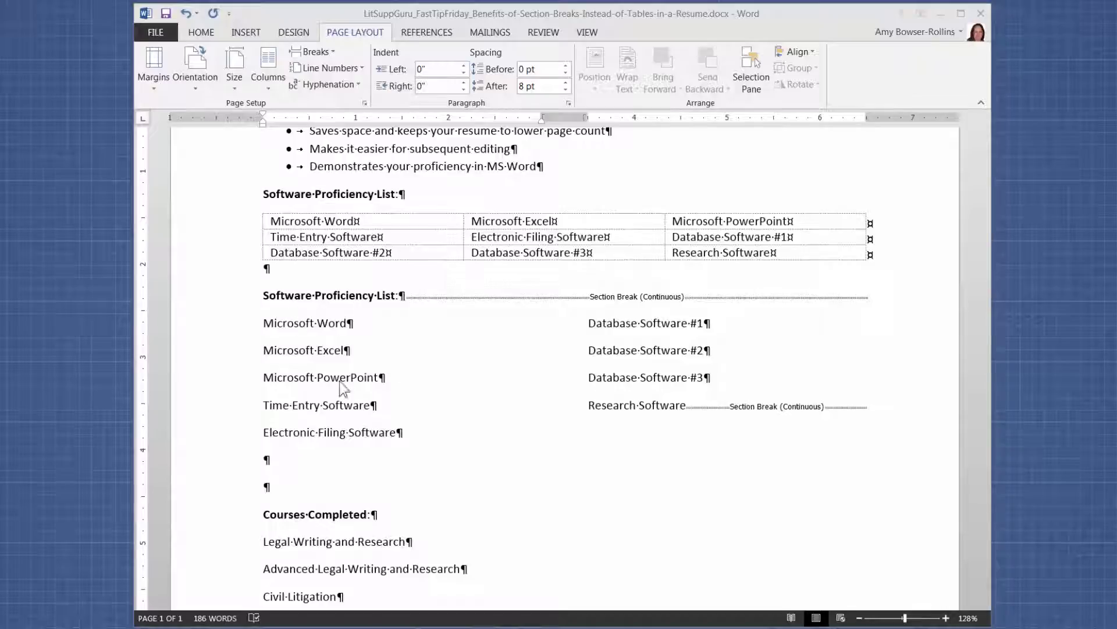
# Select from the Microsoft Excel line up into the table, then deselect and return to the section.
pyautogui.click(329, 350)
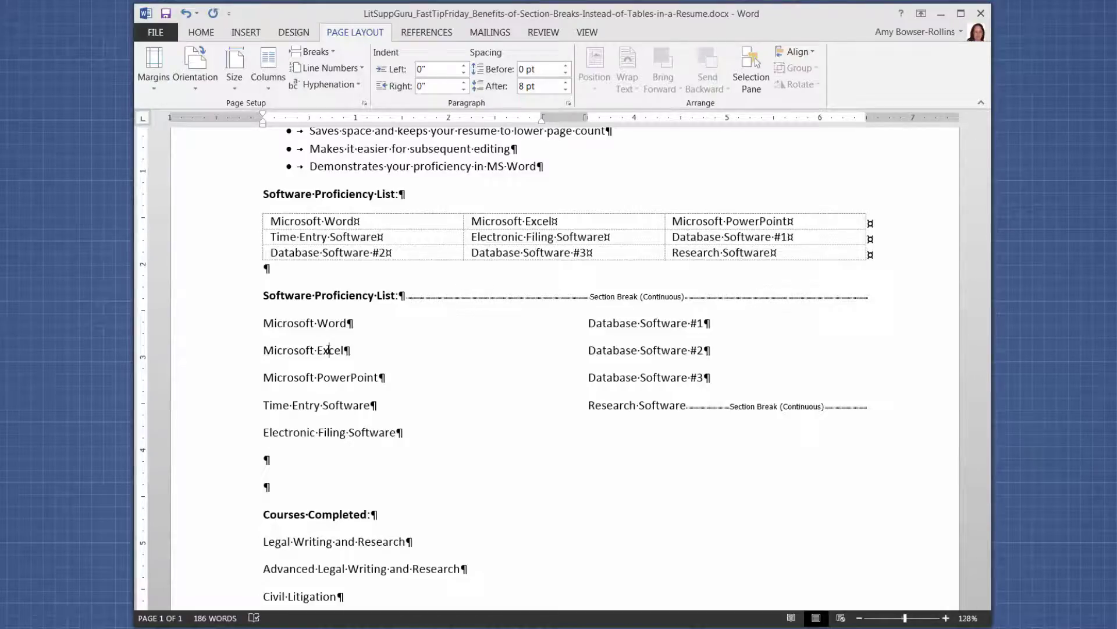
pyautogui.moveTo(329, 350); pyautogui.dragTo(379, 242)
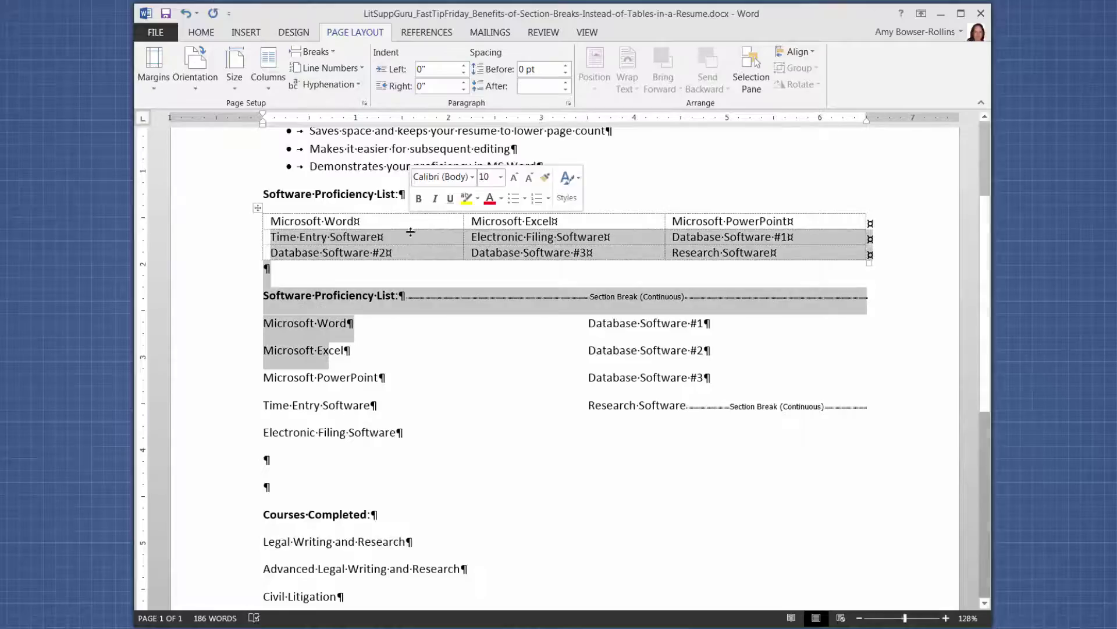
pyautogui.click(383, 281)
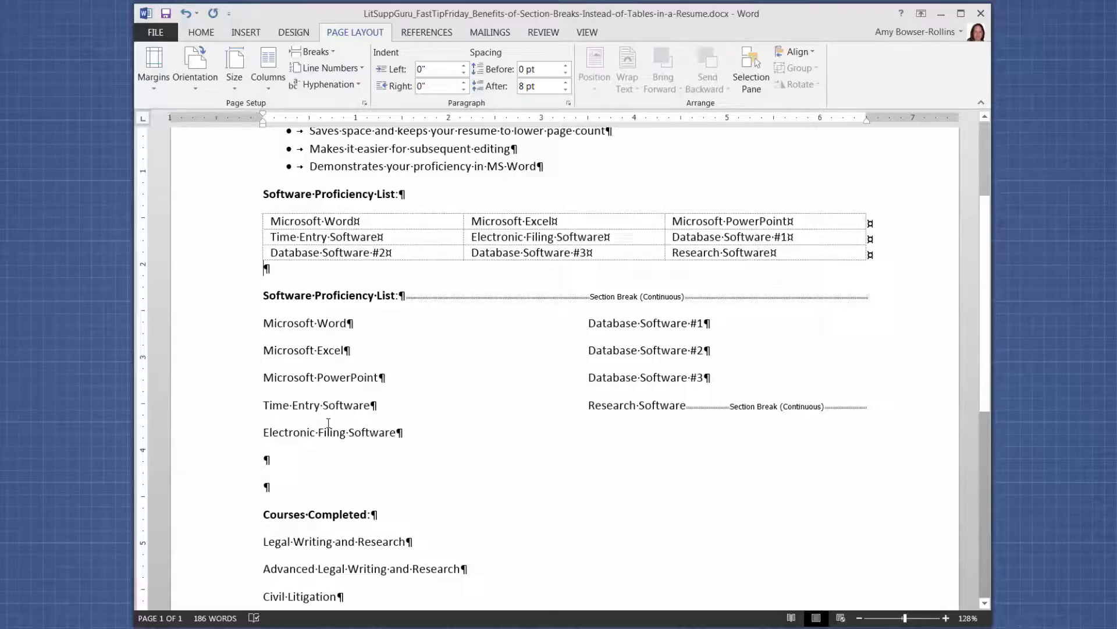
pyautogui.click(334, 352)
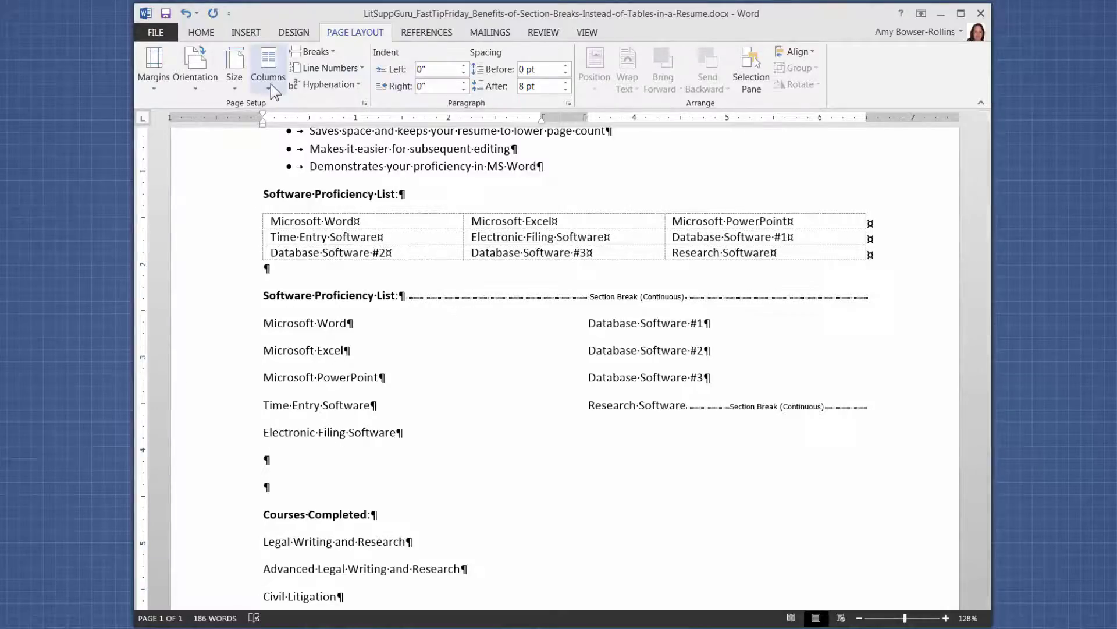
pyautogui.click(271, 84)
pyautogui.click(269, 169)
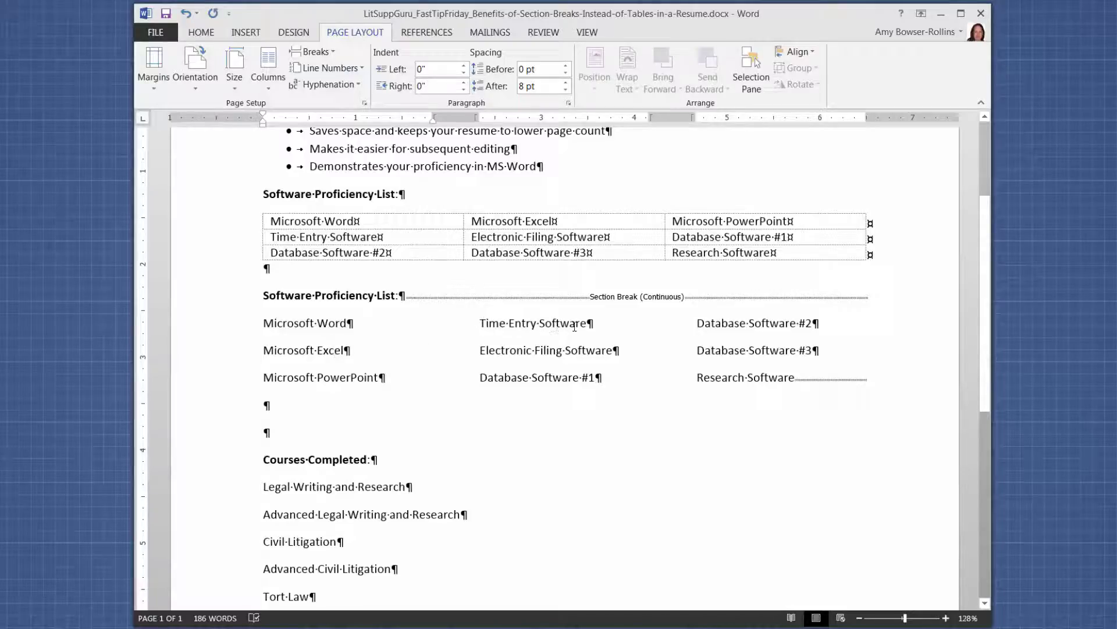
pyautogui.click(463, 329)
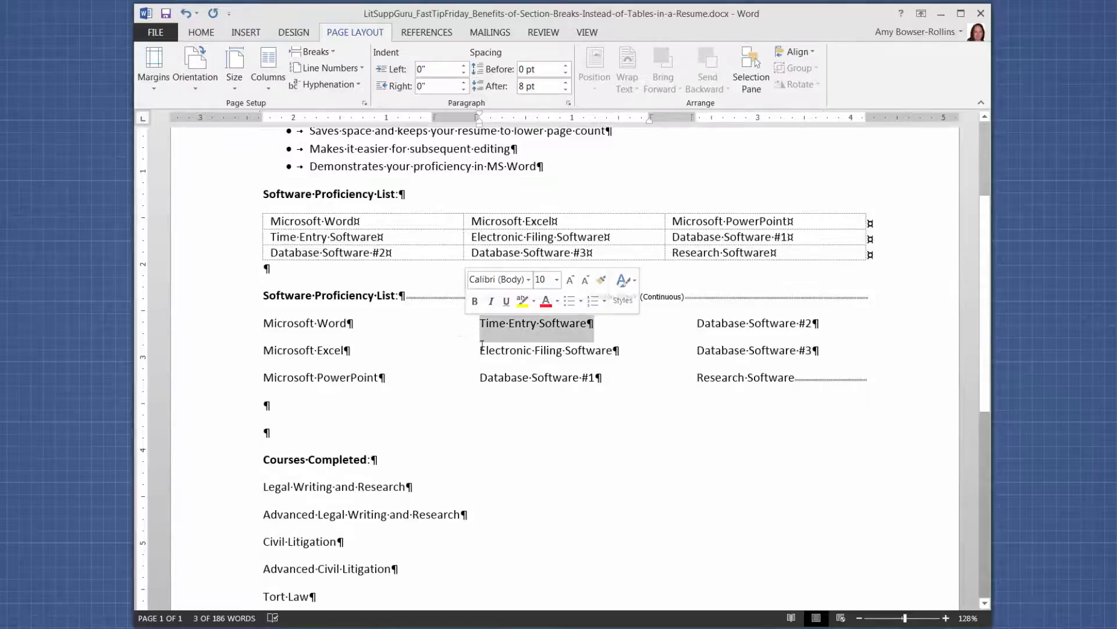
pyautogui.click(481, 350)
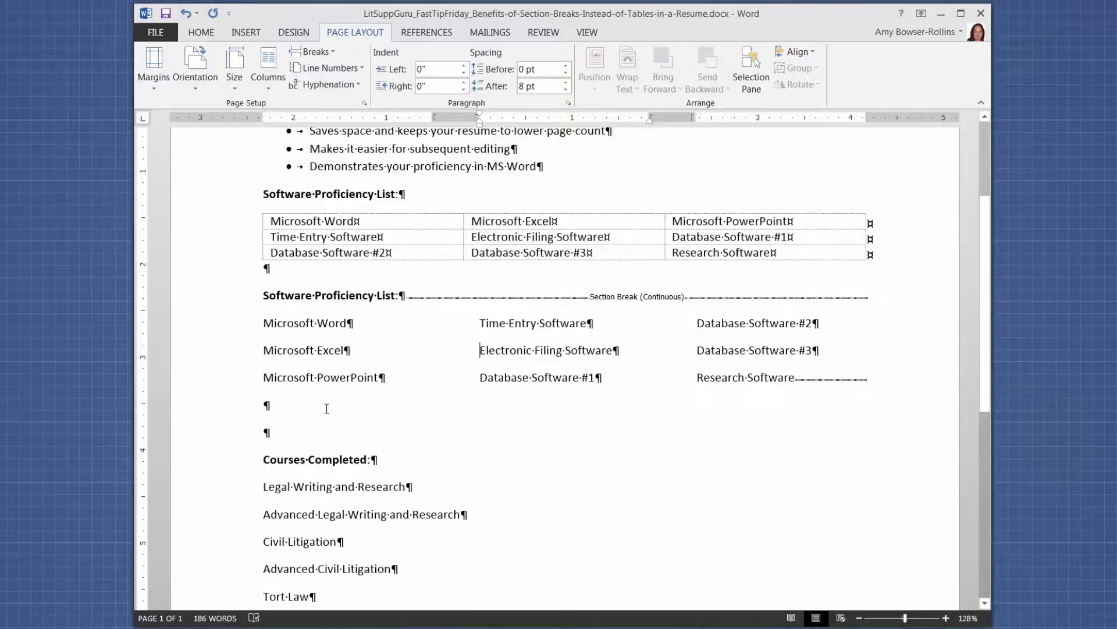
pyautogui.scroll(-5, 326, 408)
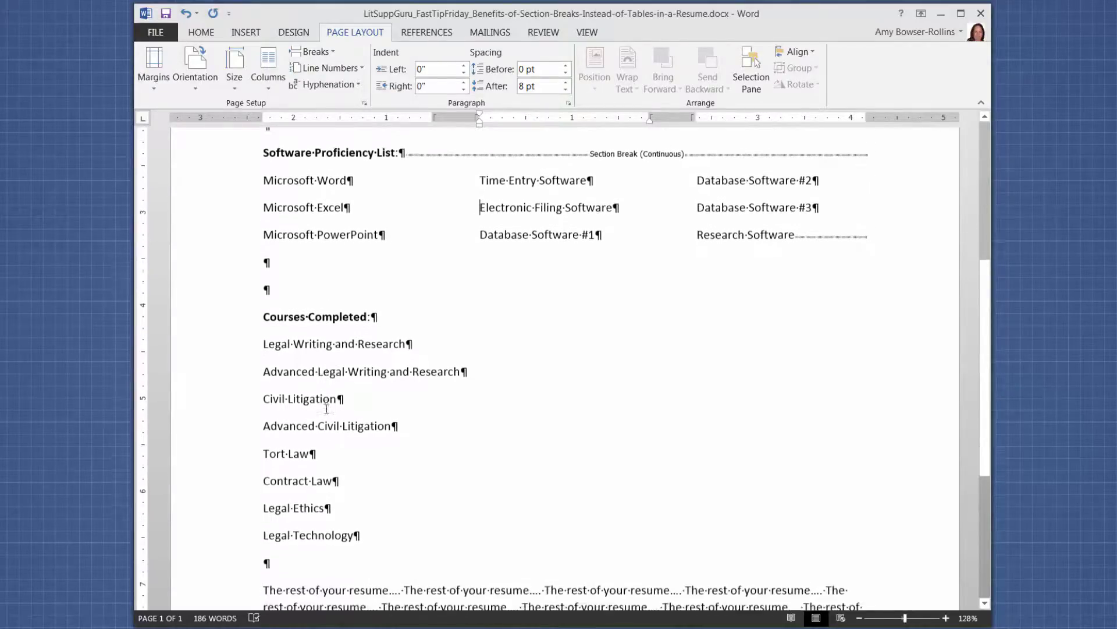
# Insert continuous section breaks after Legal Technology and after the Courses Completed: heading.
pyautogui.scroll(-1, 327, 408)
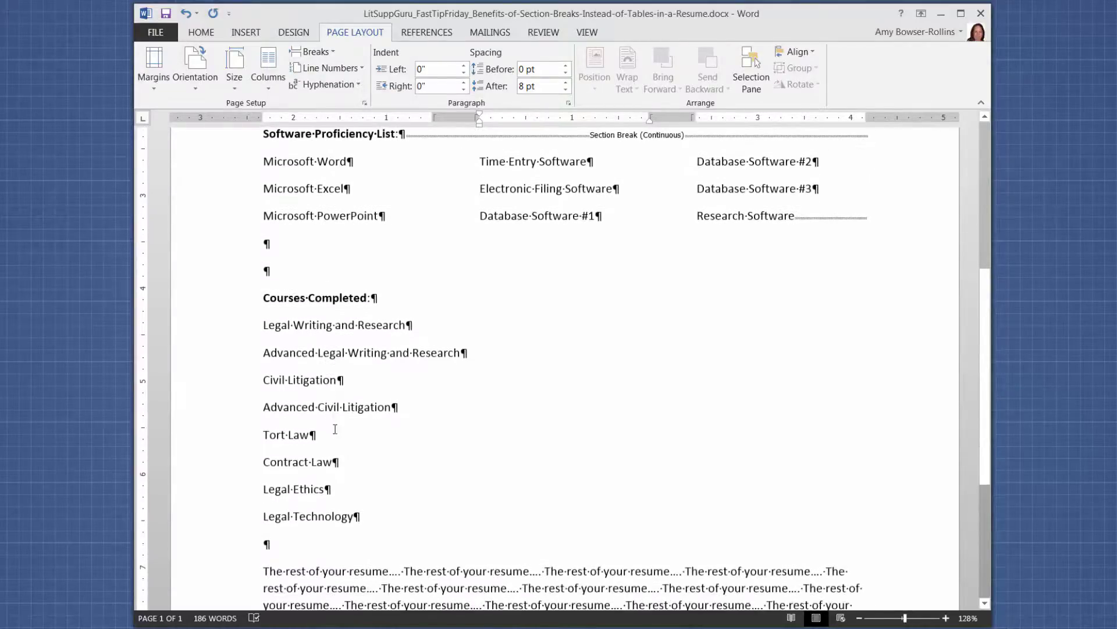
pyautogui.click(354, 516)
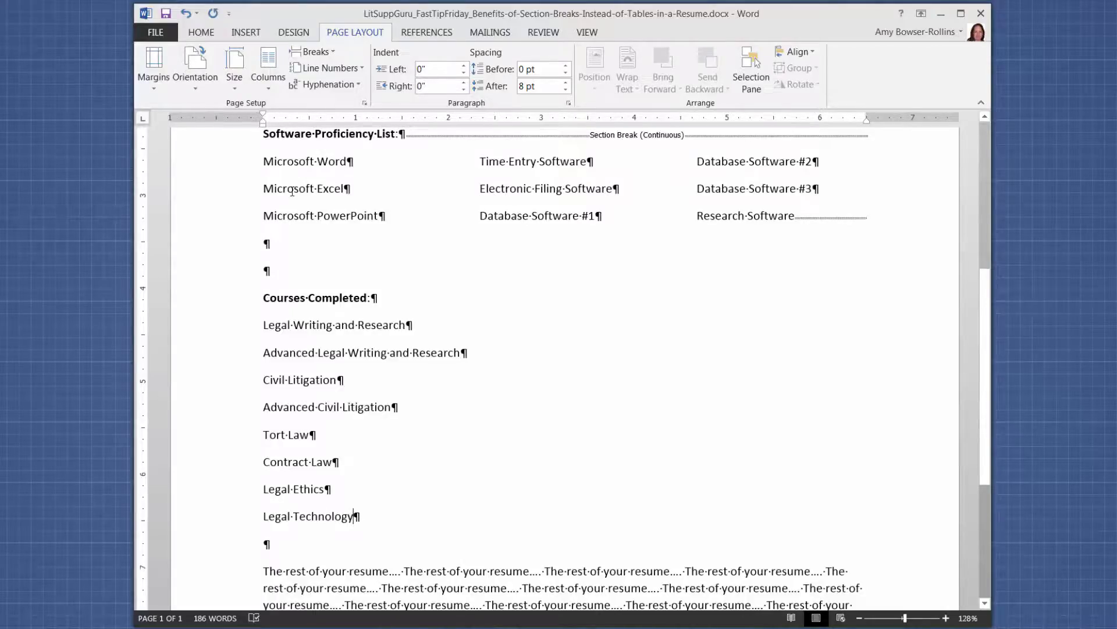
pyautogui.click(327, 52)
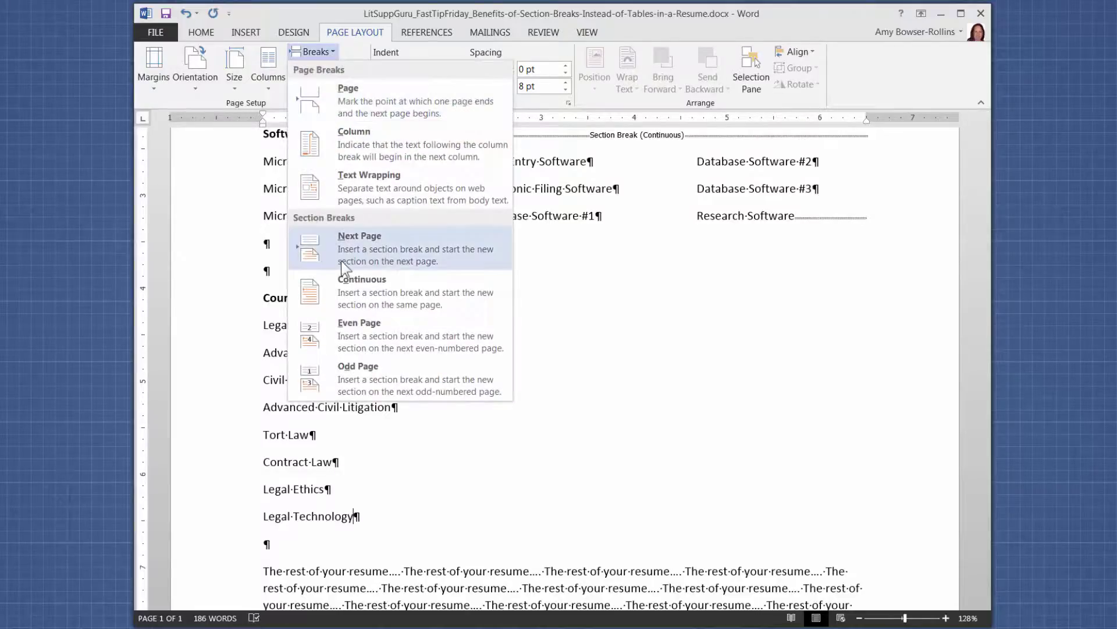
pyautogui.click(349, 286)
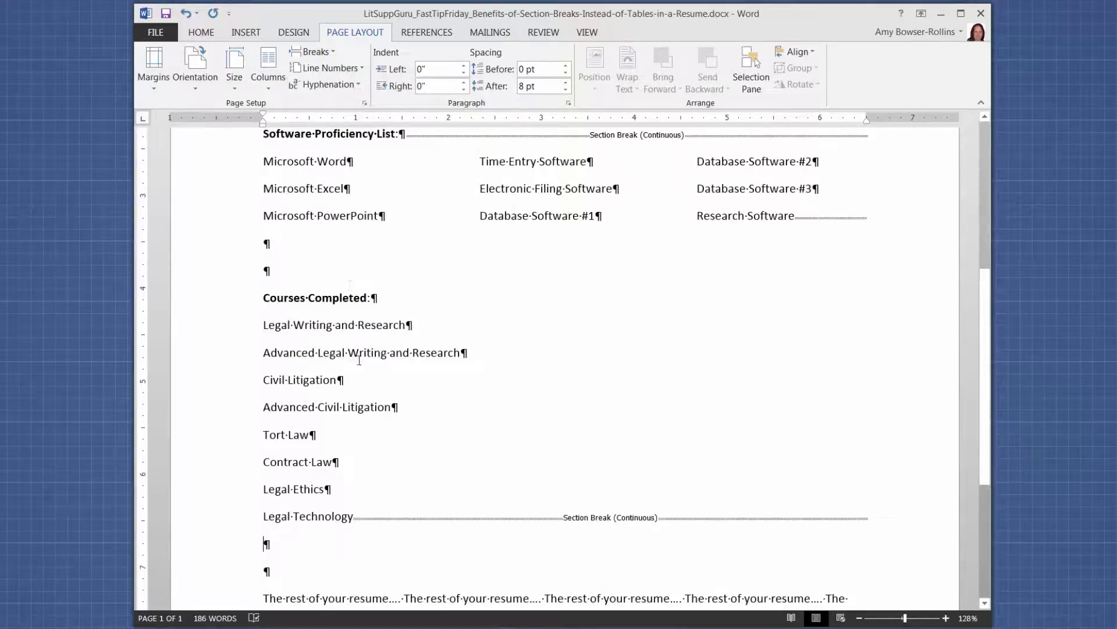
pyautogui.click(263, 325)
pyautogui.click(326, 51)
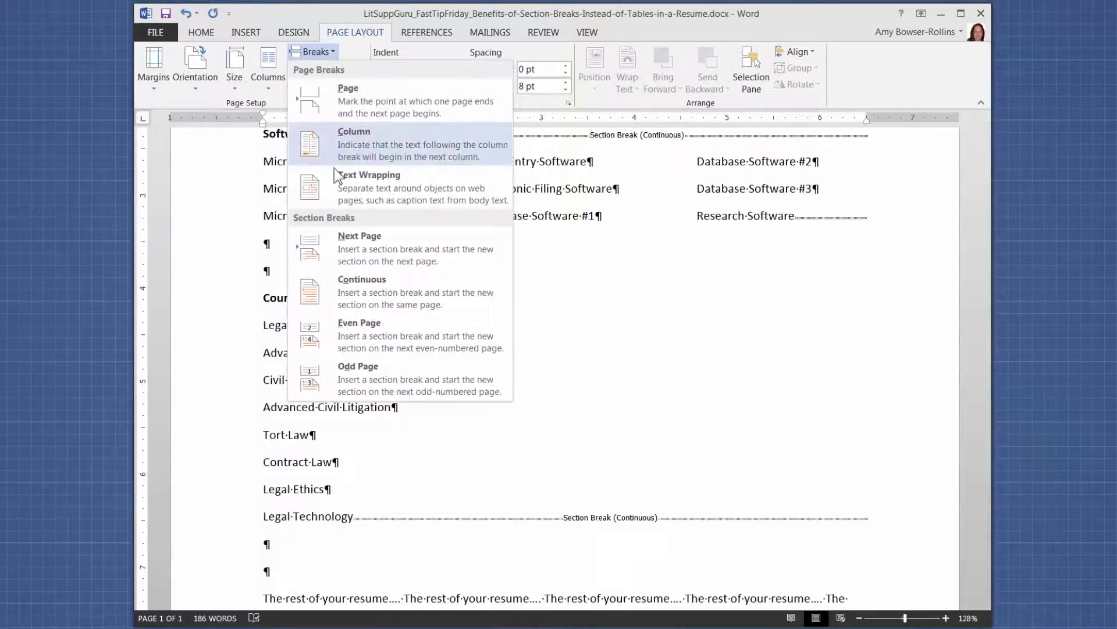
pyautogui.click(340, 289)
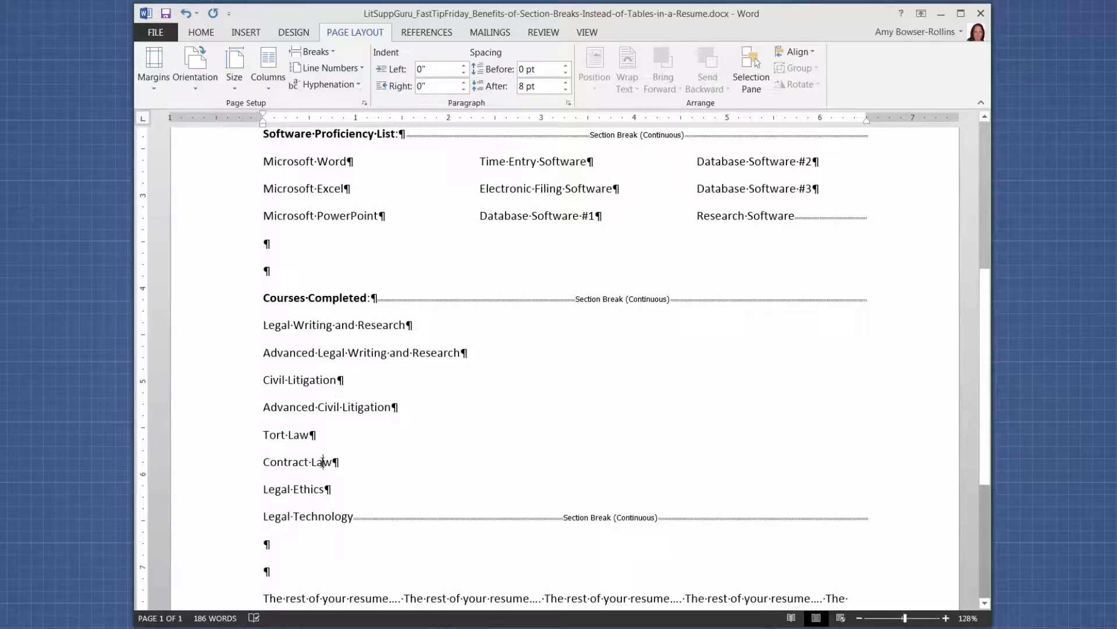
pyautogui.click(332, 380)
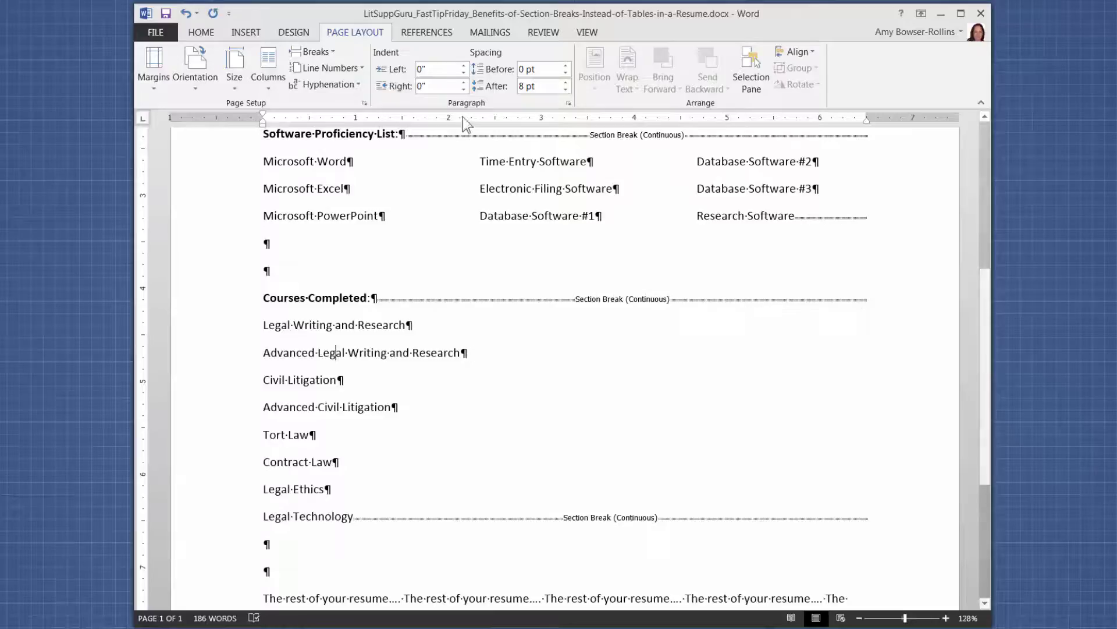
# Hide the formatting marks to check the layout, then show them again.
pyautogui.click(205, 32)
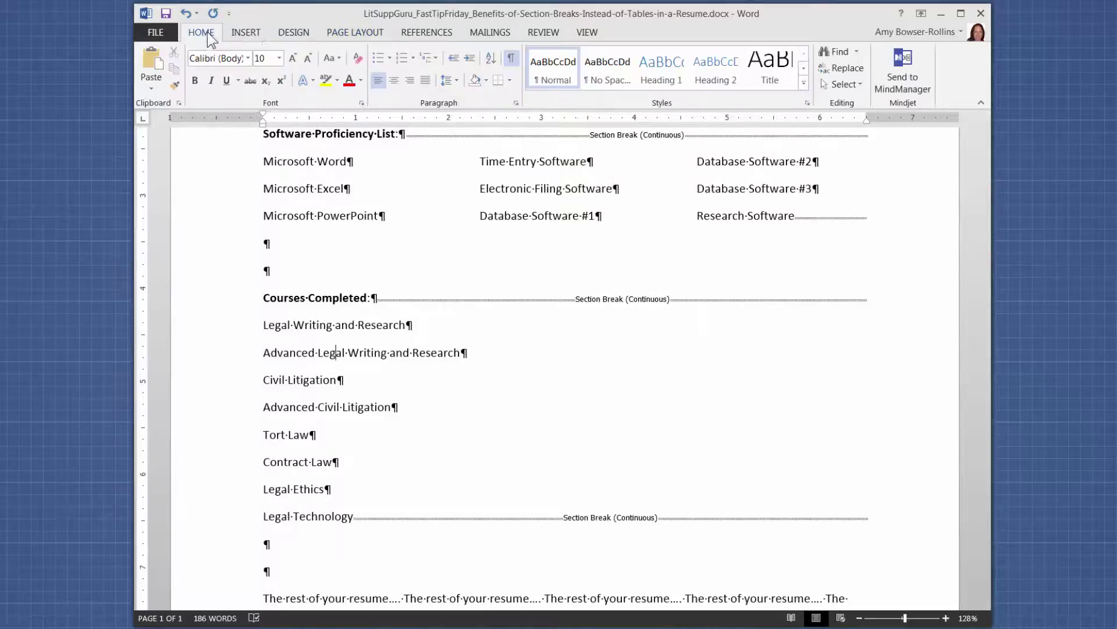
pyautogui.click(509, 61)
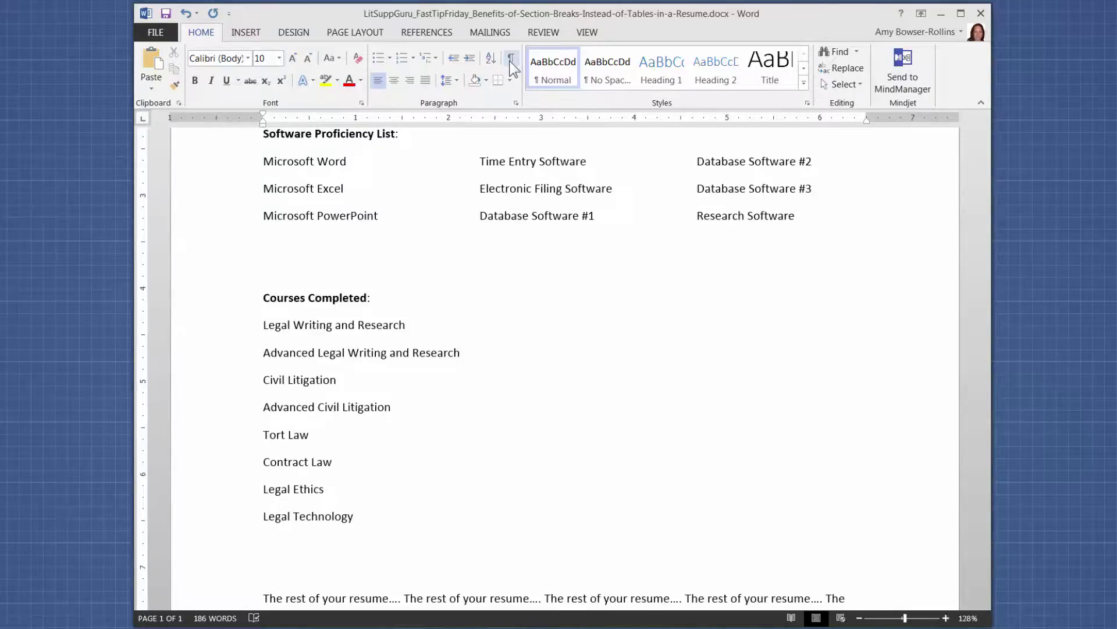
pyautogui.click(509, 61)
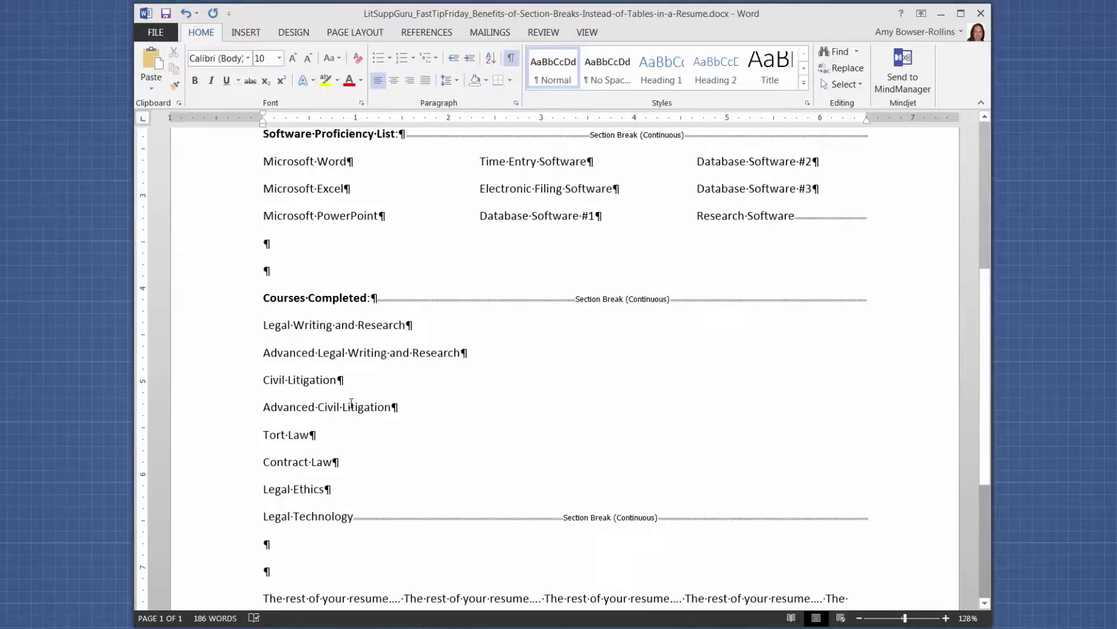
# Set the Courses Completed section to three columns.
pyautogui.click(361, 32)
pyautogui.click(267, 64)
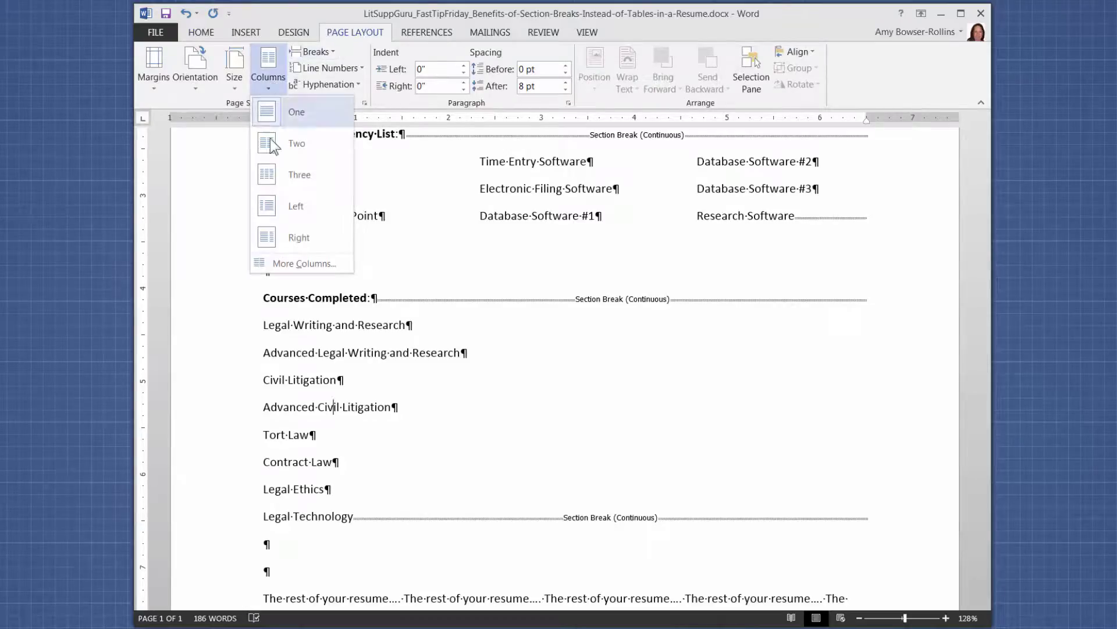
pyautogui.click(273, 176)
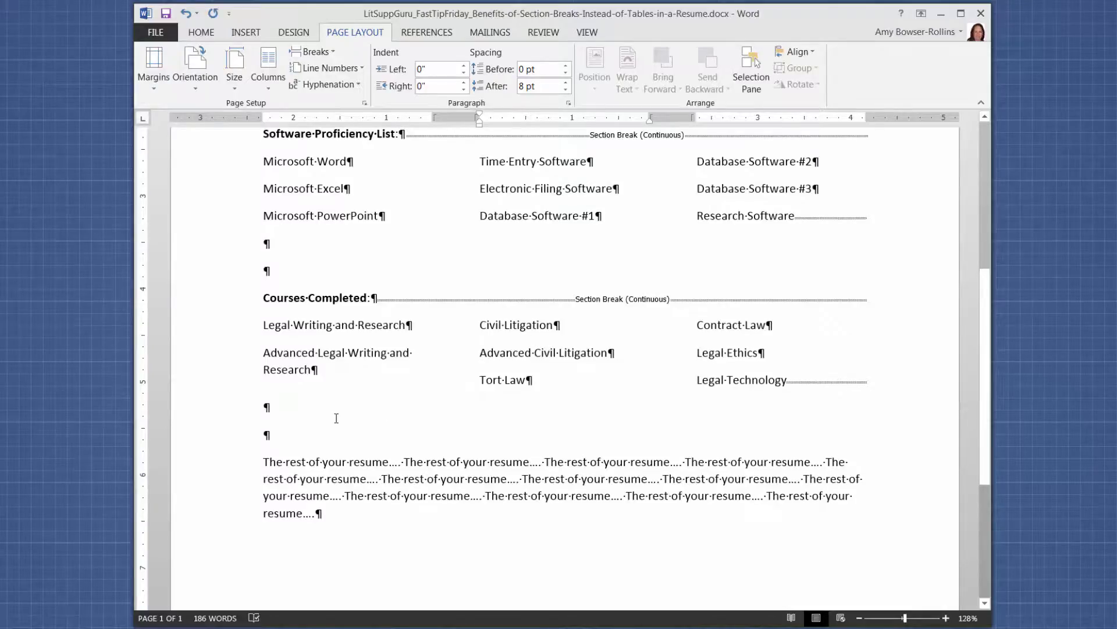
pyautogui.scroll(3, 337, 418)
pyautogui.scroll(2, 337, 418)
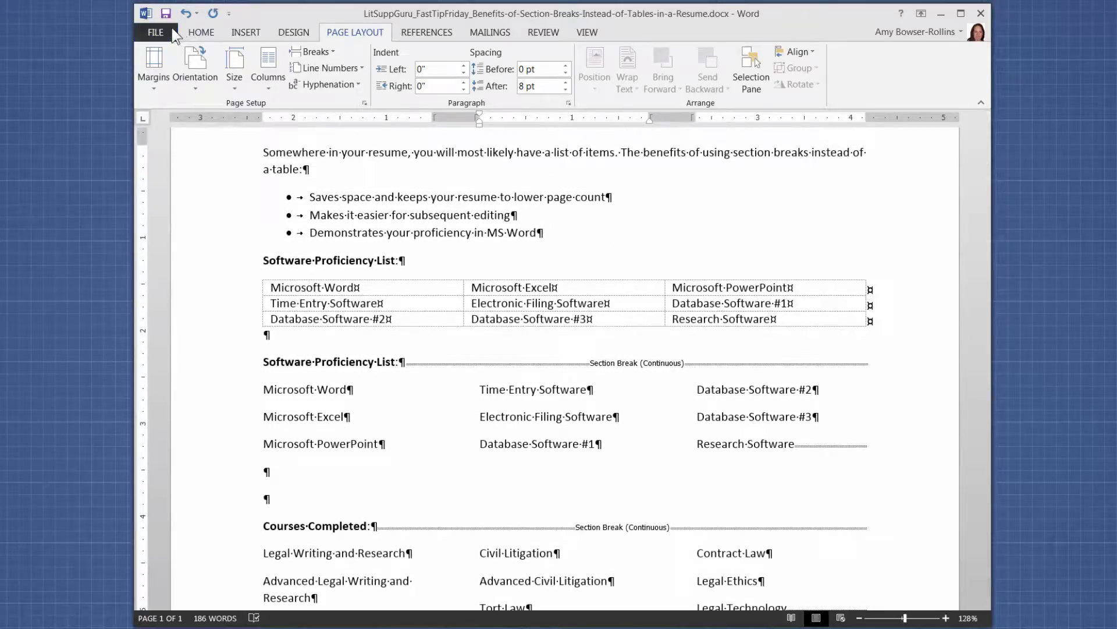
pyautogui.click(156, 32)
pyautogui.click(178, 197)
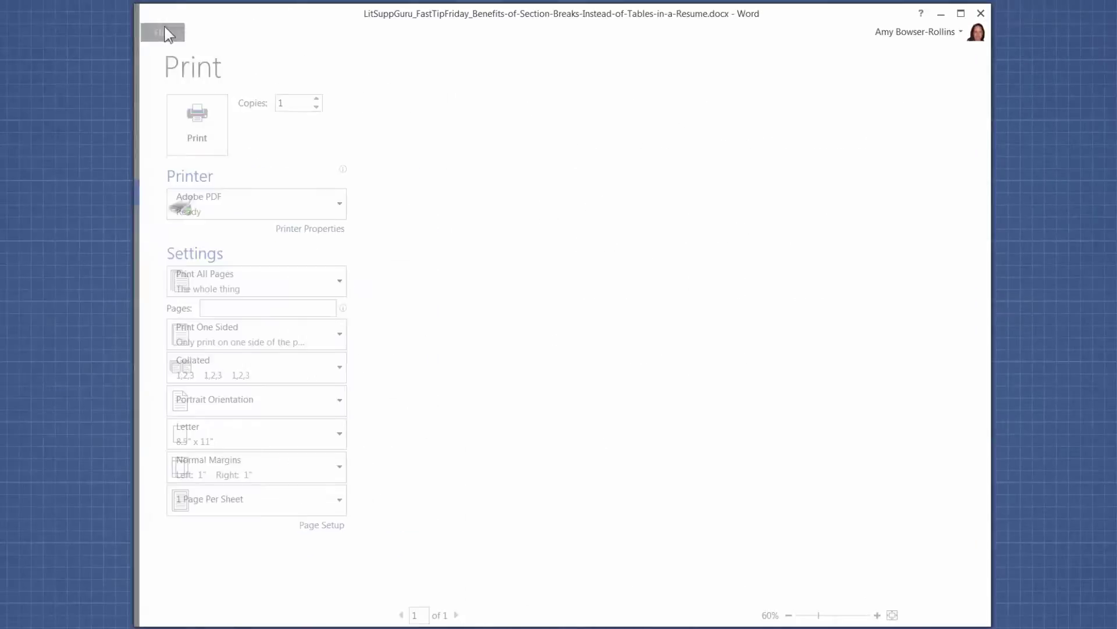
pyautogui.click(164, 27)
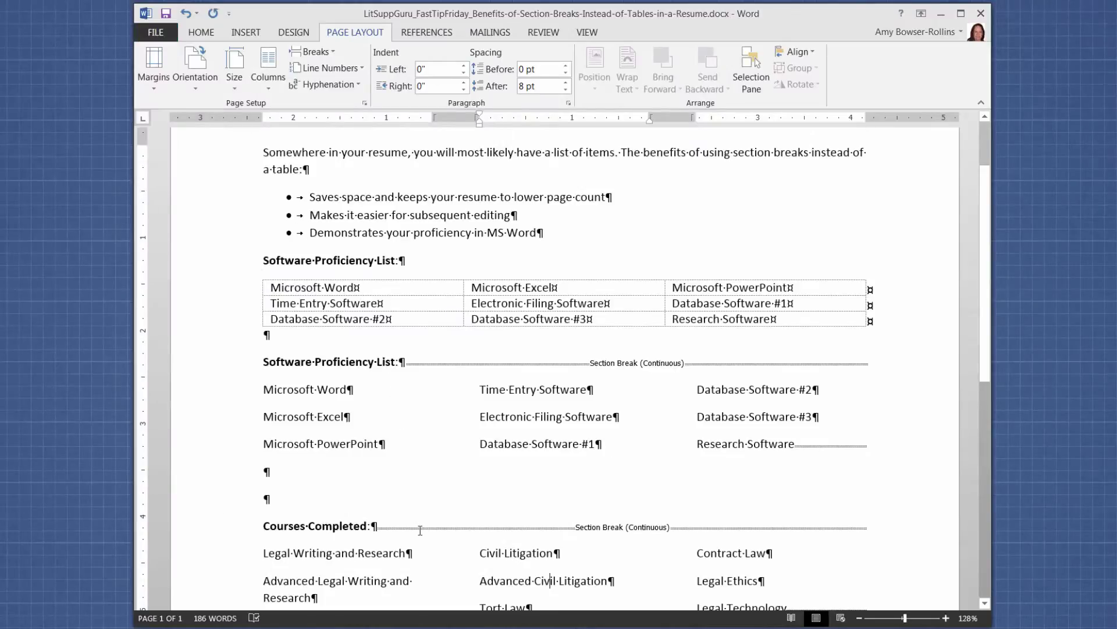
pyautogui.scroll(-3, 421, 530)
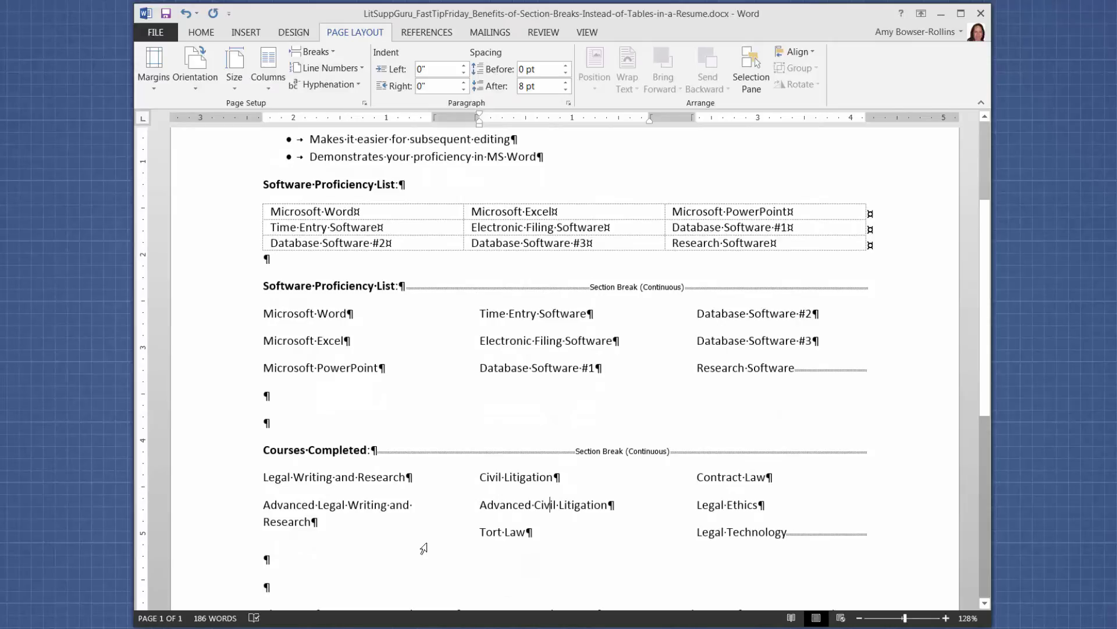